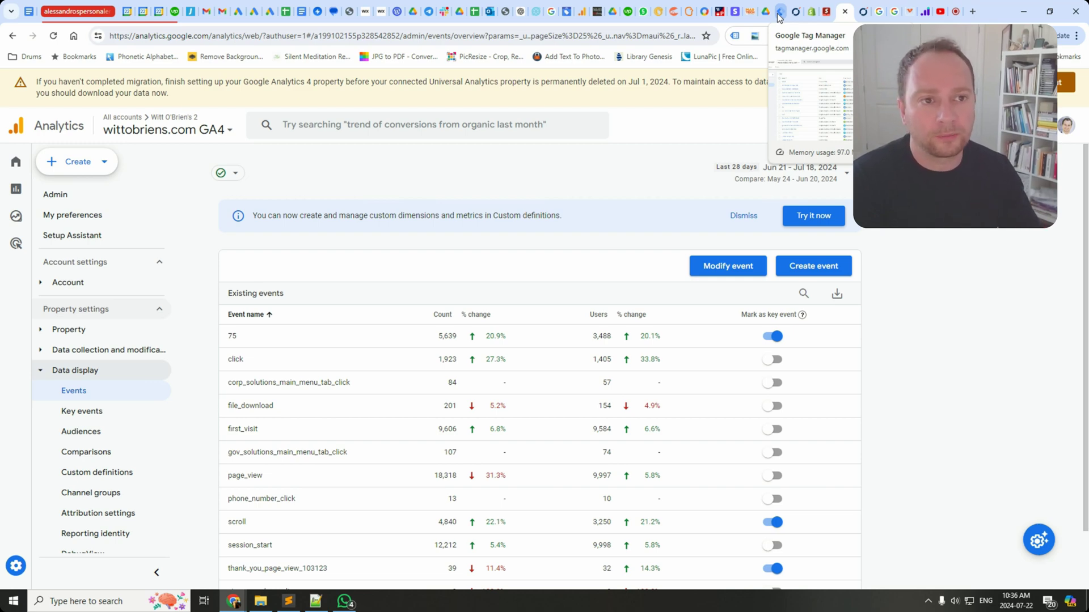
Leave the Analytics events list for the Tag Manager Tags page of the wittobriens.com container
{"action": "left_click", "coordinate": [779, 13]}
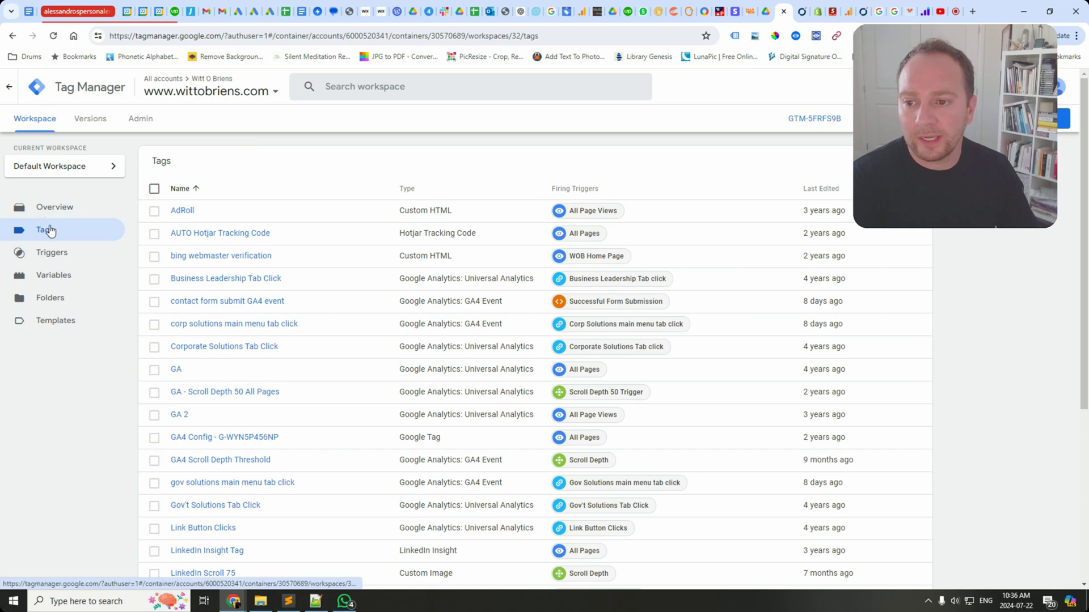
Go from the workspace Overview to the container's Triggers list
{"action": "left_click", "coordinate": [55, 207]}
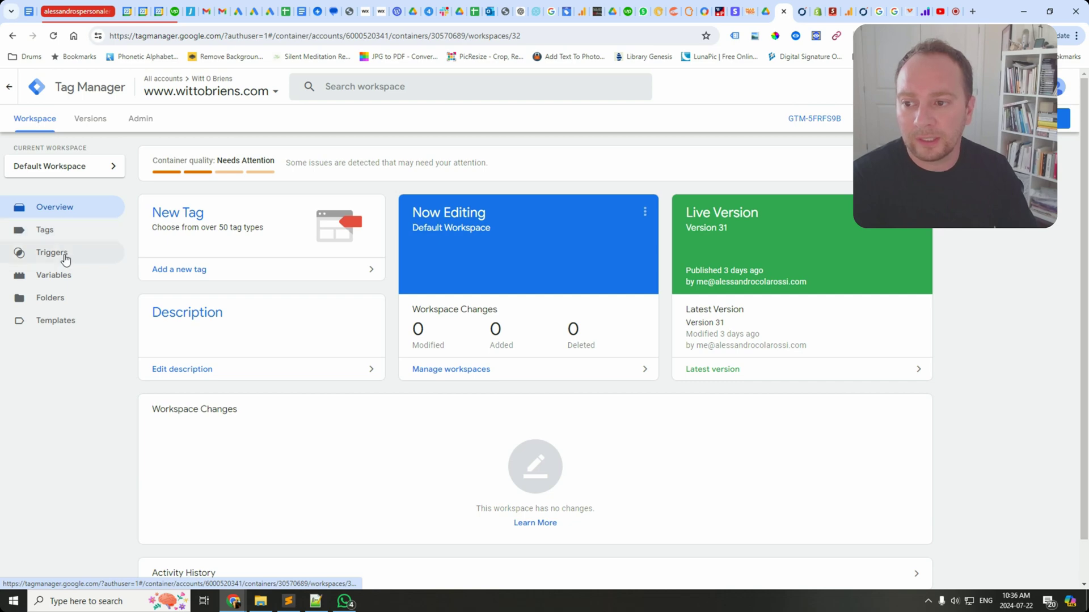
{"action": "left_click", "coordinate": [66, 254]}
{"action": "scroll", "coordinate": [334, 352], "scroll_direction": "down", "scroll_amount": 2}
{"action": "scroll", "coordinate": [343, 346], "scroll_direction": "down", "scroll_amount": 2}
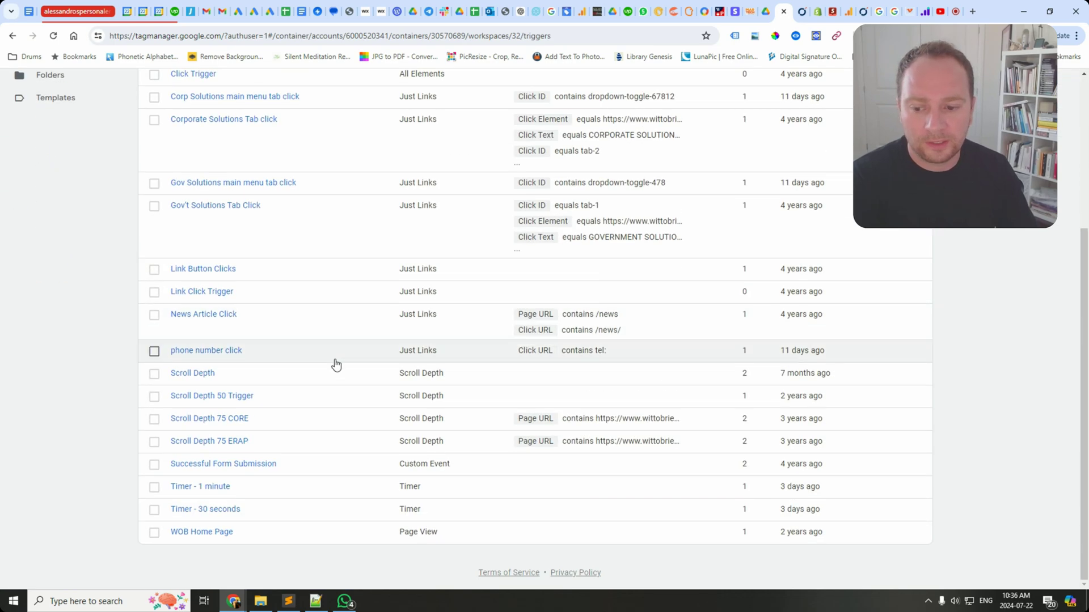
Inspect the Timer - 1 minute trigger: gtm.timer, 60000 ms interval, limit 1, all pages
{"action": "left_click", "coordinate": [203, 488]}
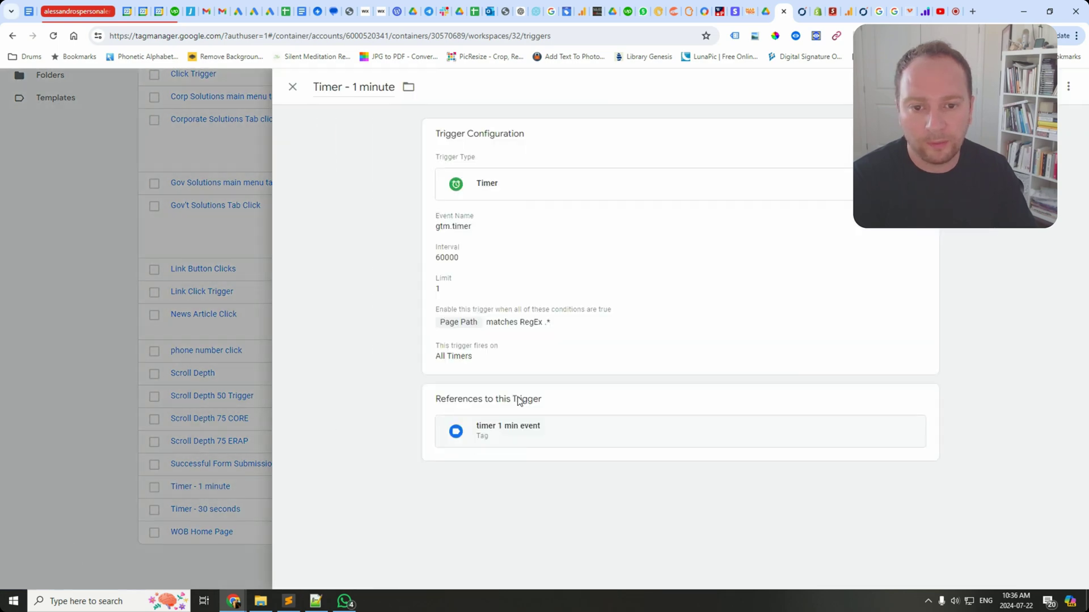
{"action": "left_click", "coordinate": [480, 184]}
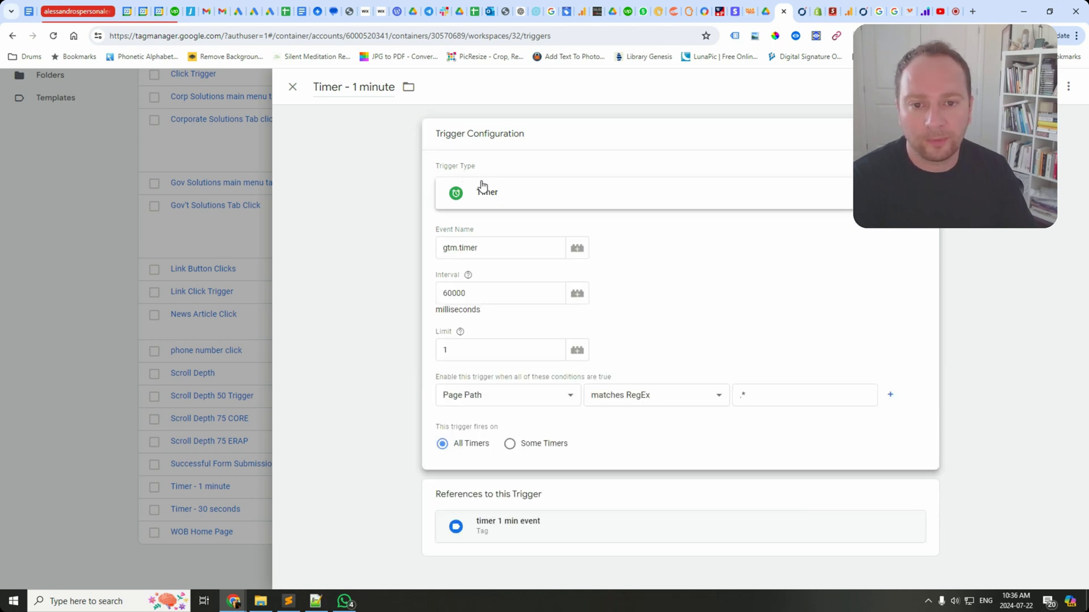
{"action": "left_click", "coordinate": [479, 189]}
{"action": "scroll", "coordinate": [907, 482], "scroll_direction": "down", "scroll_amount": 3}
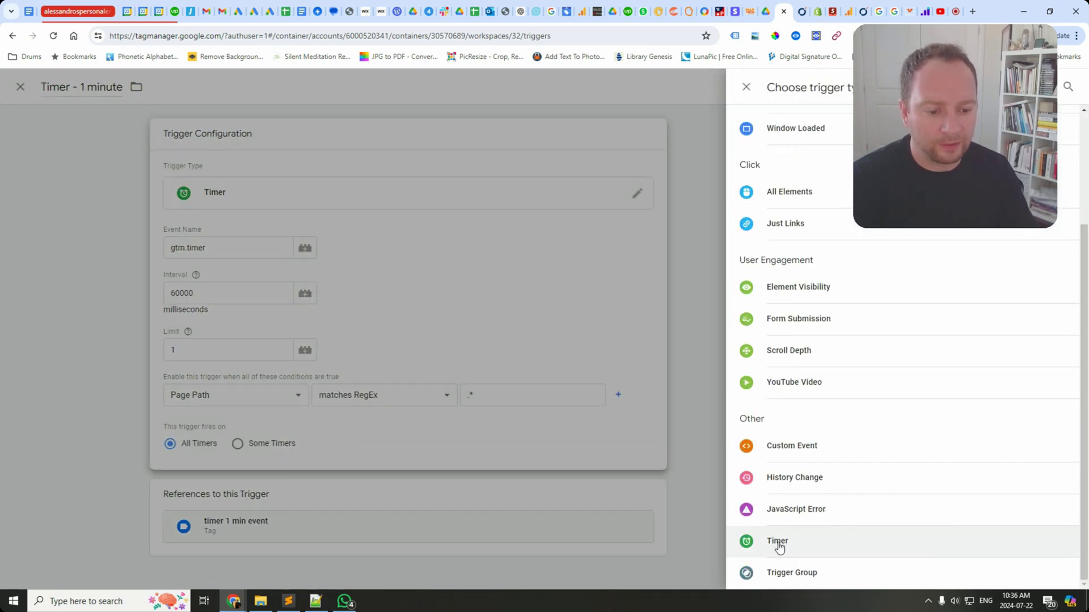
{"action": "left_click", "coordinate": [696, 362]}
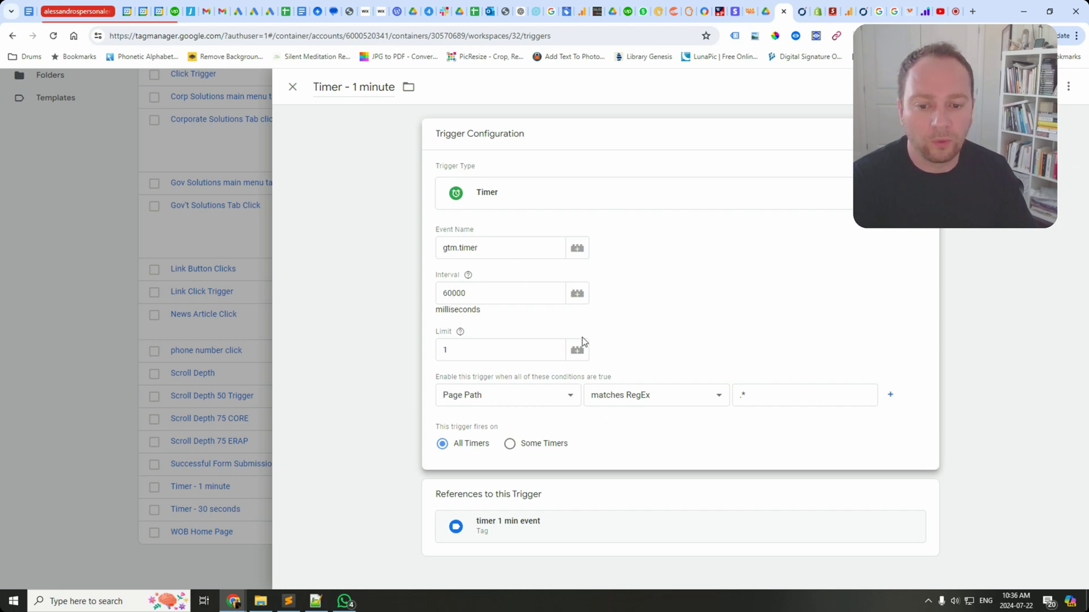
{"action": "left_click", "coordinate": [292, 87]}
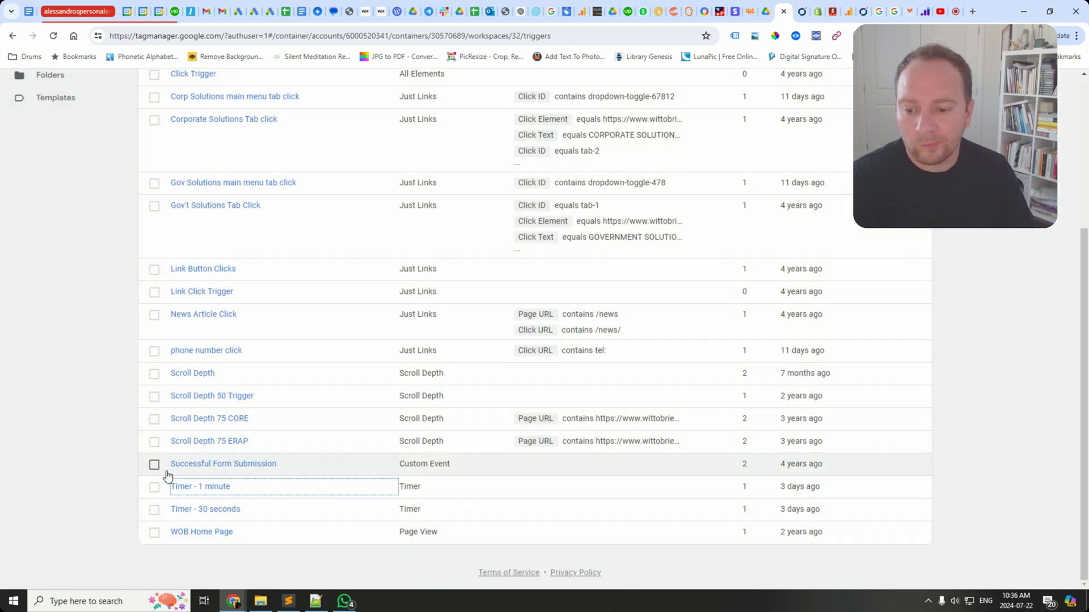
{"action": "left_click", "coordinate": [211, 510]}
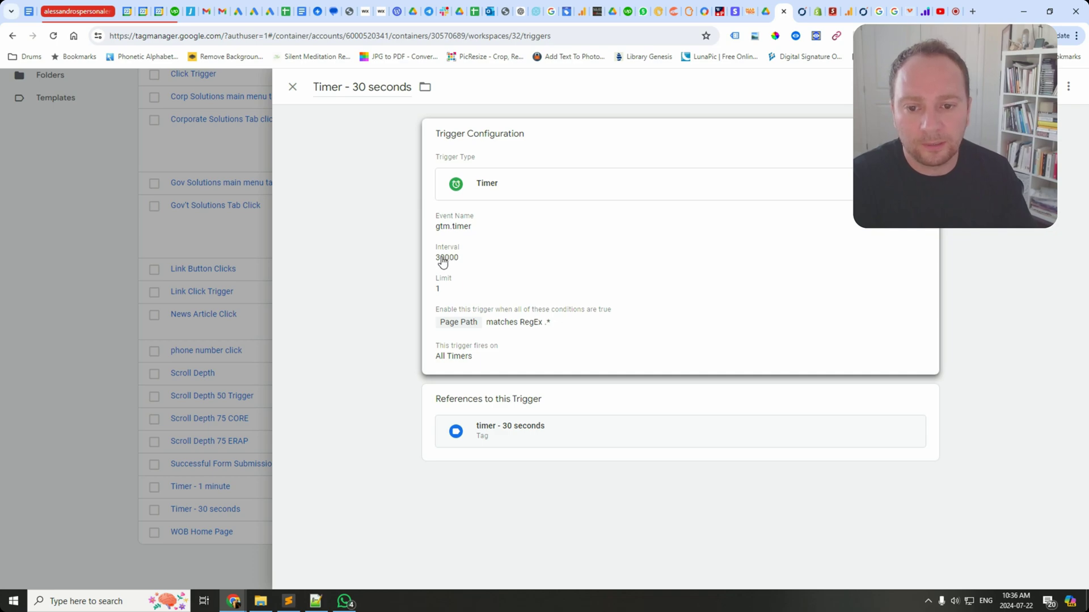
{"action": "left_click", "coordinate": [206, 575]}
{"action": "left_click", "coordinate": [220, 486]}
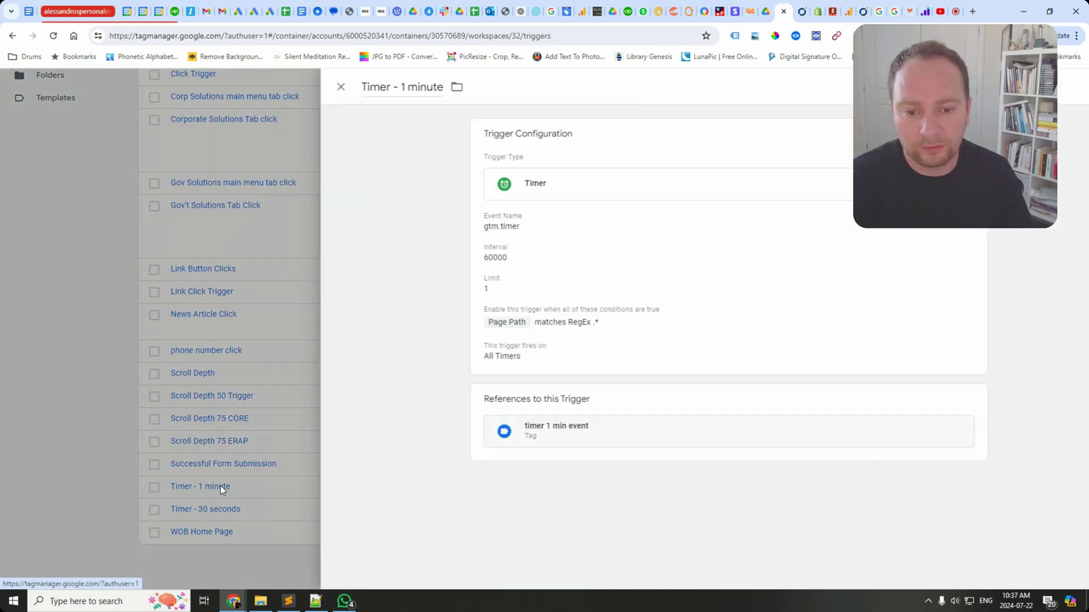
{"action": "left_click", "coordinate": [621, 332]}
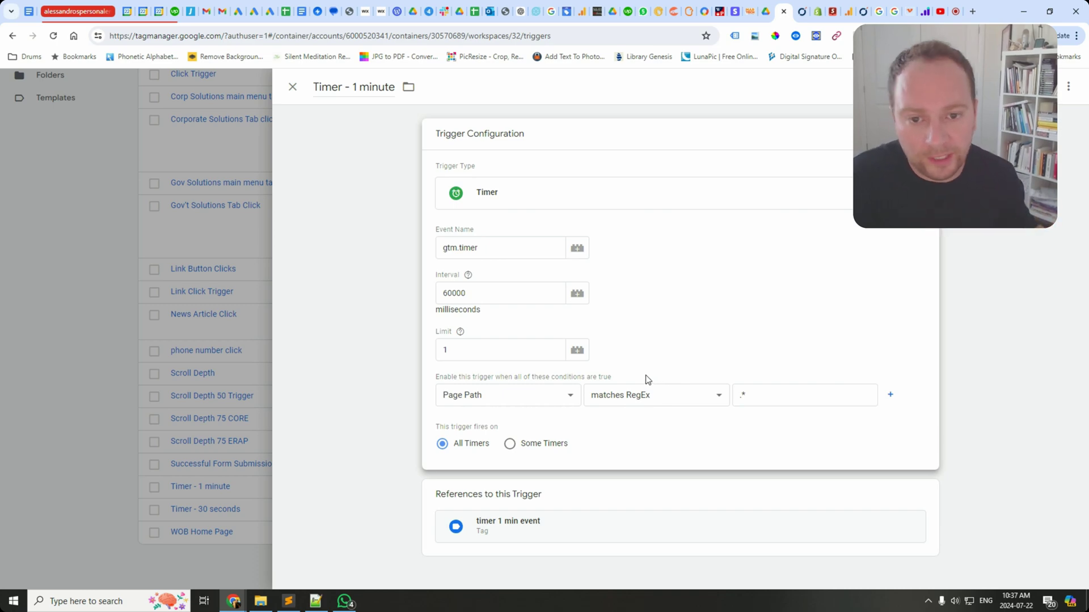
Check that the timer - 30 seconds tag sends GA4 event timer_30_sec via the Timer - 30 seconds trigger
{"action": "left_click", "coordinate": [293, 87]}
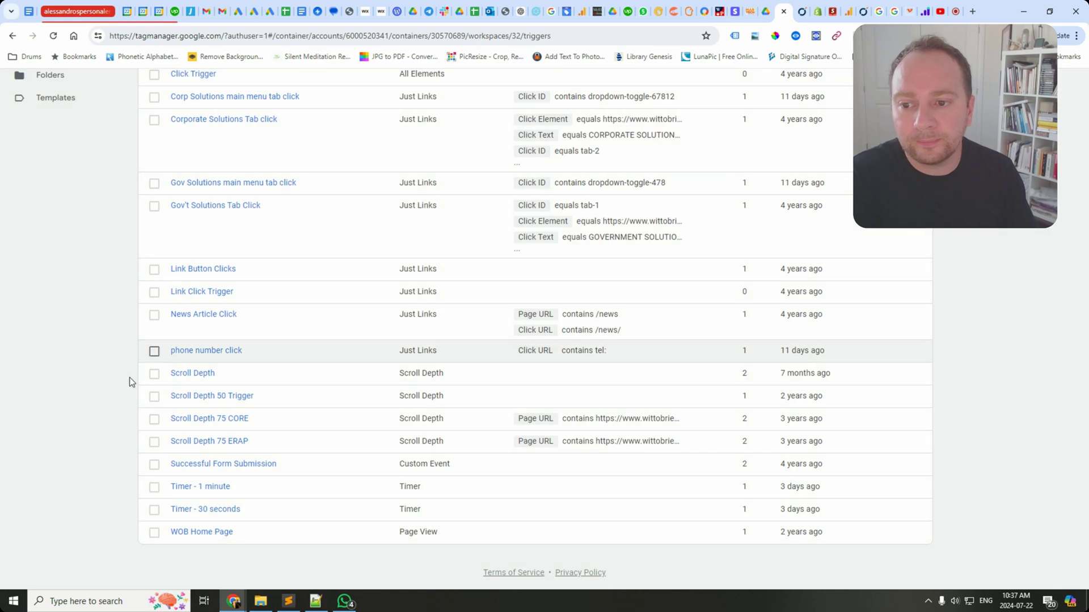
{"action": "left_click", "coordinate": [77, 227]}
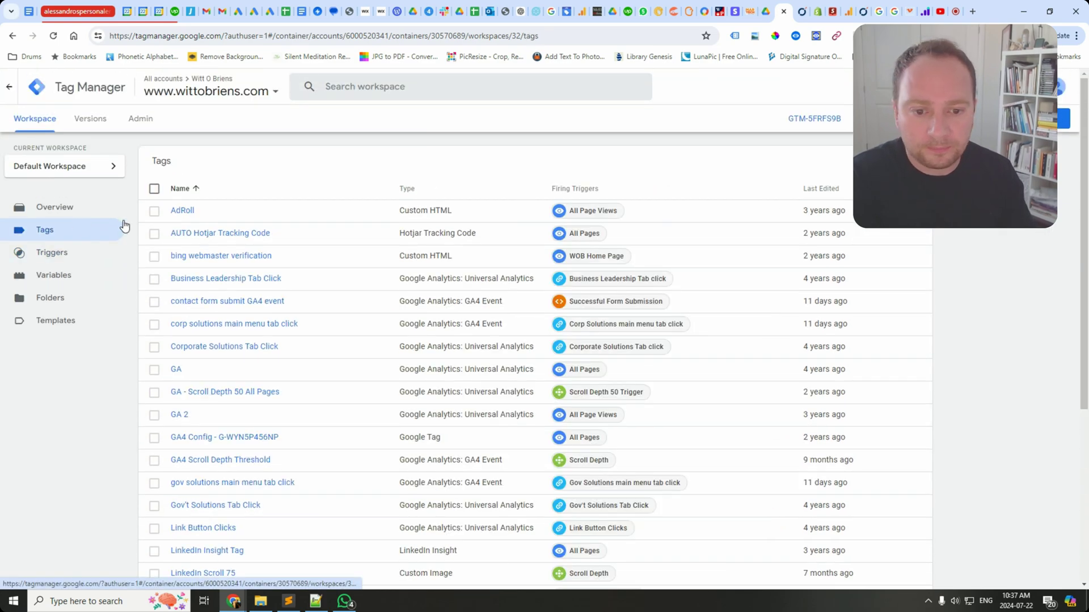
{"action": "scroll", "coordinate": [271, 225], "scroll_direction": "down", "scroll_amount": 3}
{"action": "scroll", "coordinate": [271, 225], "scroll_direction": "down", "scroll_amount": 2}
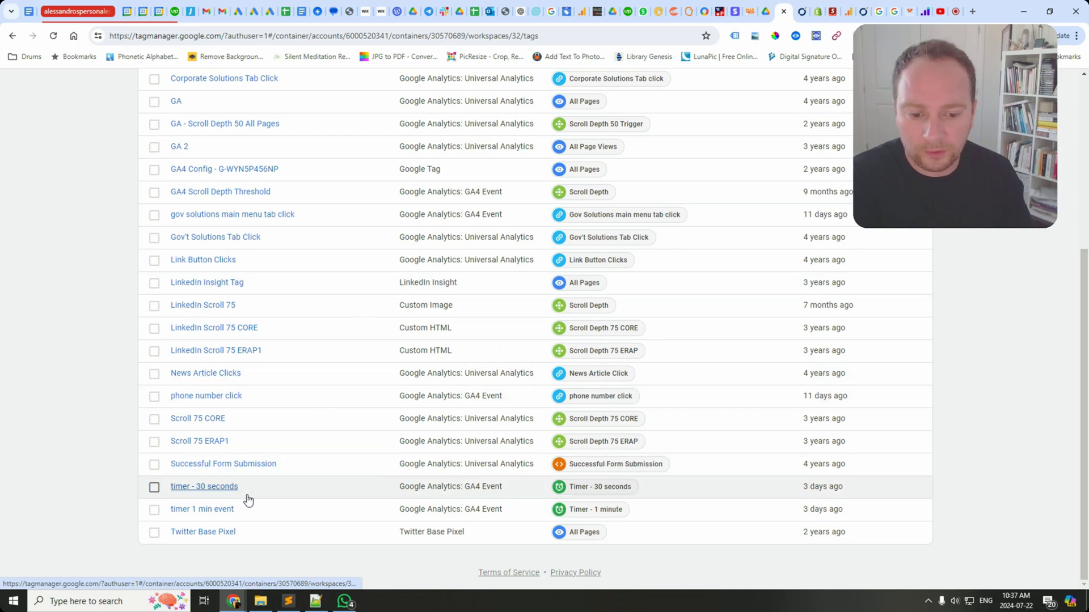
{"action": "left_click", "coordinate": [207, 488]}
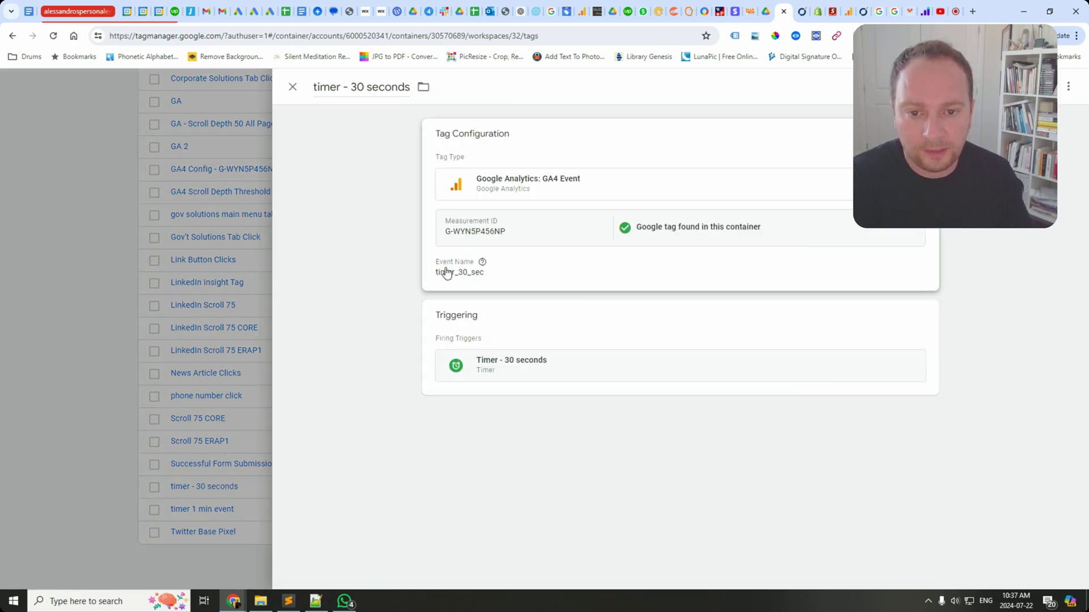
{"action": "left_click", "coordinate": [525, 271]}
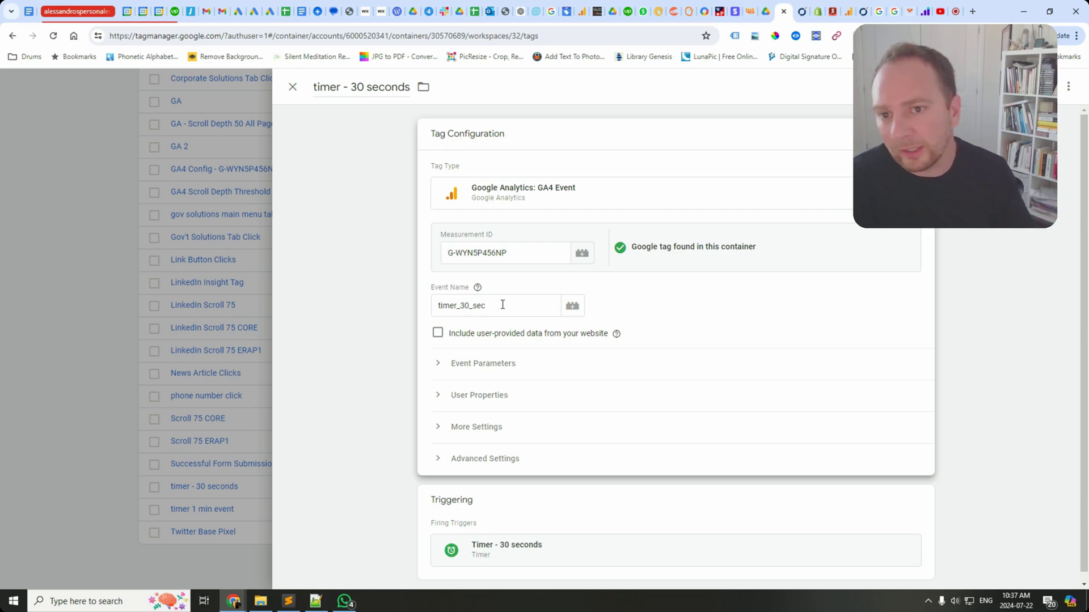
Close the tag and load the wittobriens.com home page in the website tab
{"action": "left_click", "coordinate": [291, 82]}
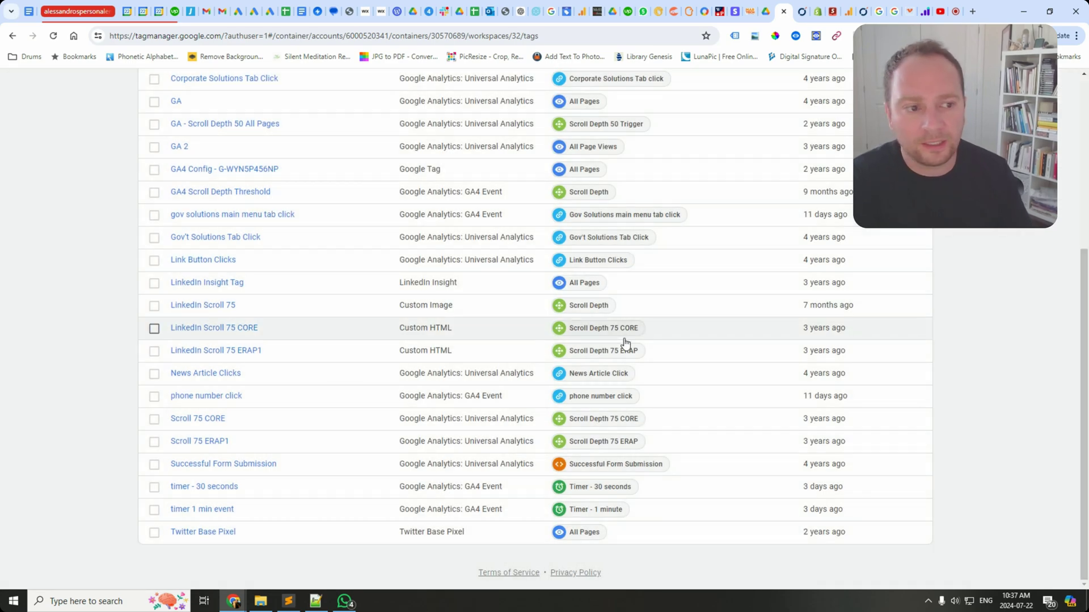
{"action": "scroll", "coordinate": [625, 340], "scroll_direction": "up", "scroll_amount": 1}
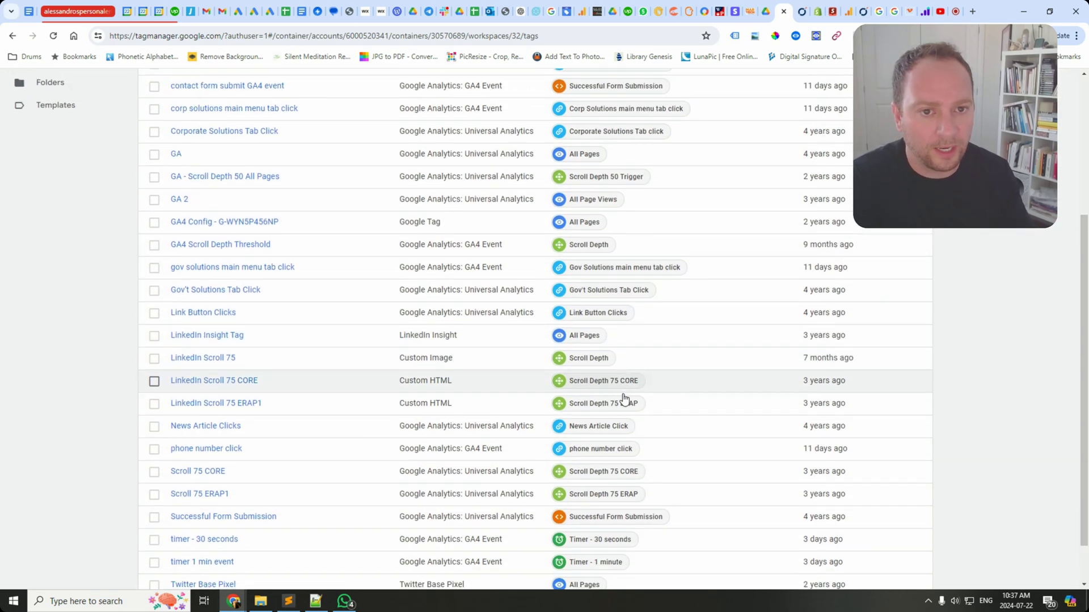
{"action": "scroll", "coordinate": [628, 397], "scroll_direction": "down", "scroll_amount": 1}
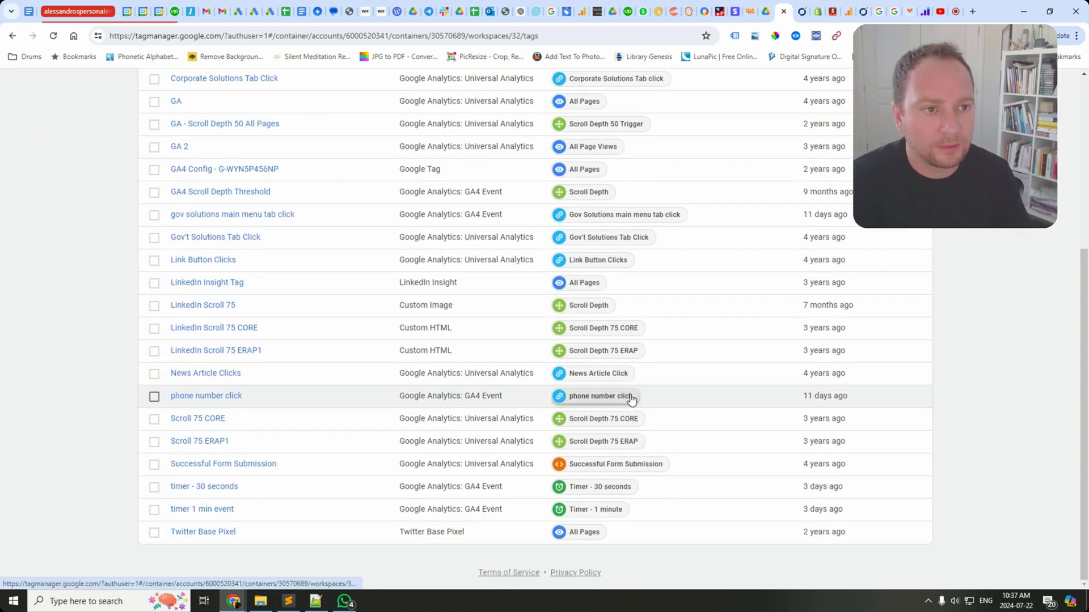
{"action": "left_click", "coordinate": [860, 13]}
{"action": "left_click", "coordinate": [289, 88]}
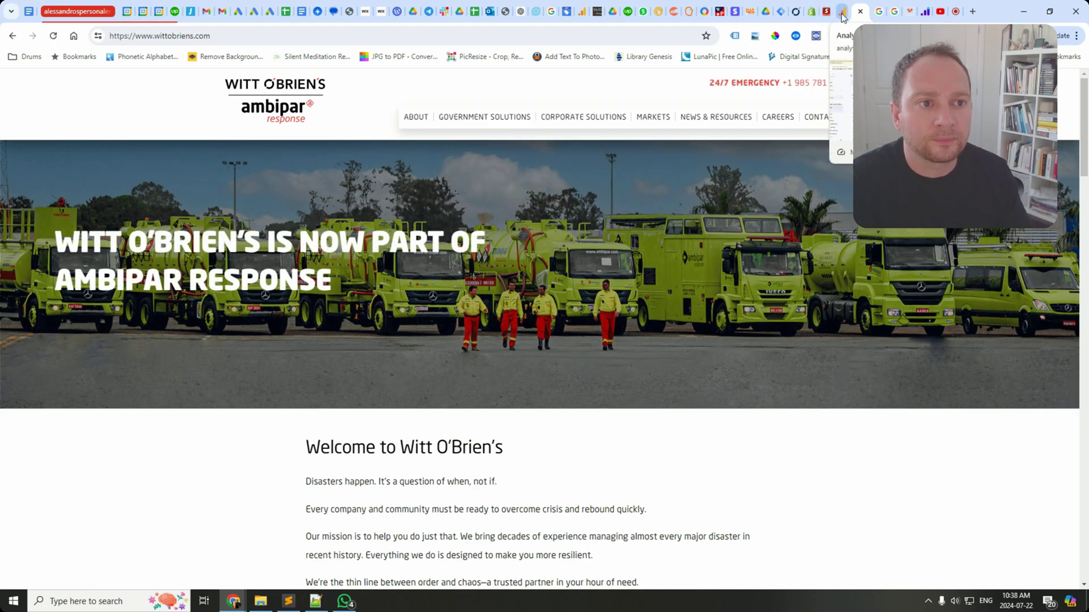
Visit the GA4 property's Admin page, then return to Home showing 7 active users
{"action": "left_click", "coordinate": [843, 12]}
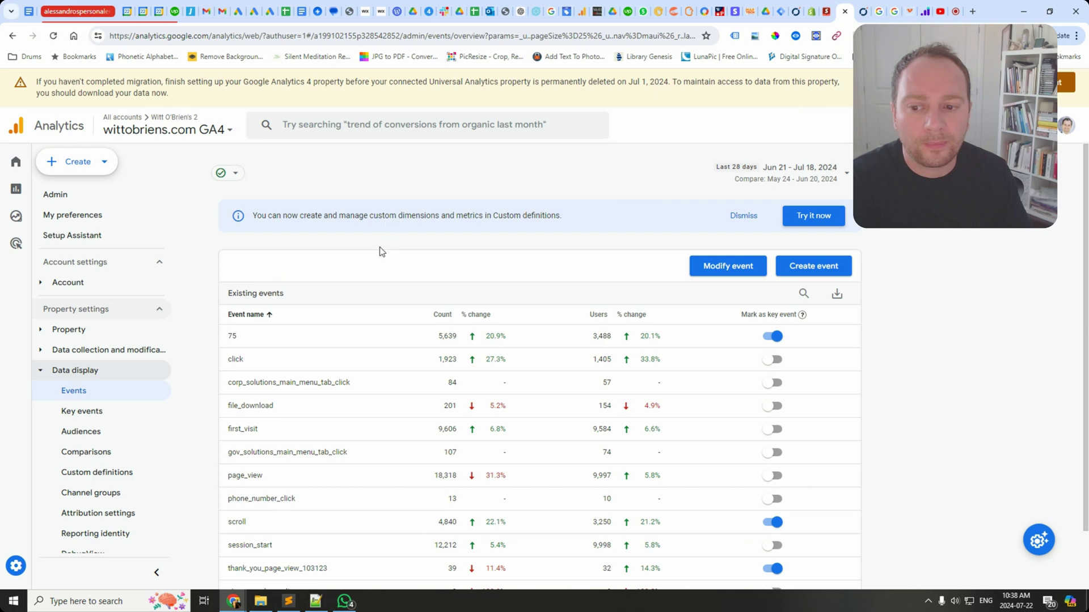
{"action": "mouse_move", "coordinate": [31, 504]}
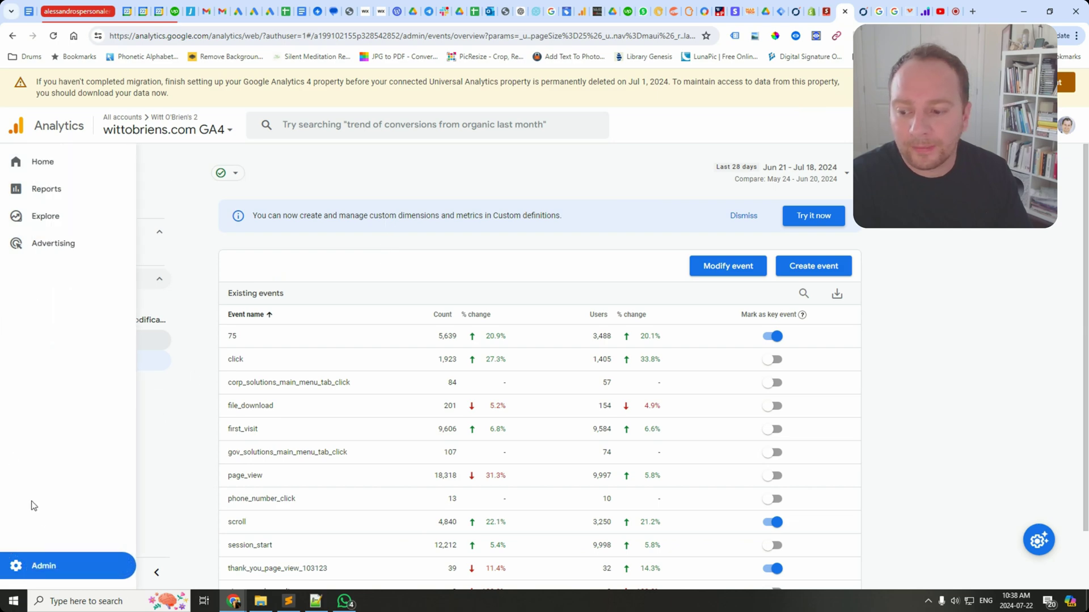
{"action": "left_click", "coordinate": [40, 569]}
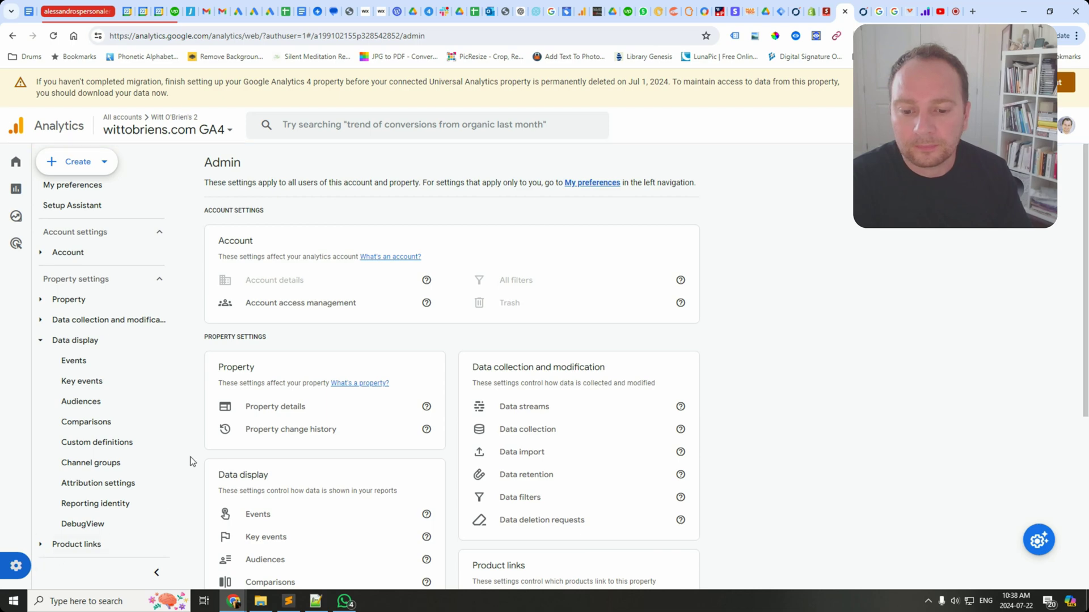
{"action": "scroll", "coordinate": [536, 400], "scroll_direction": "down", "scroll_amount": 6}
{"action": "scroll", "coordinate": [550, 418], "scroll_direction": "up", "scroll_amount": 6}
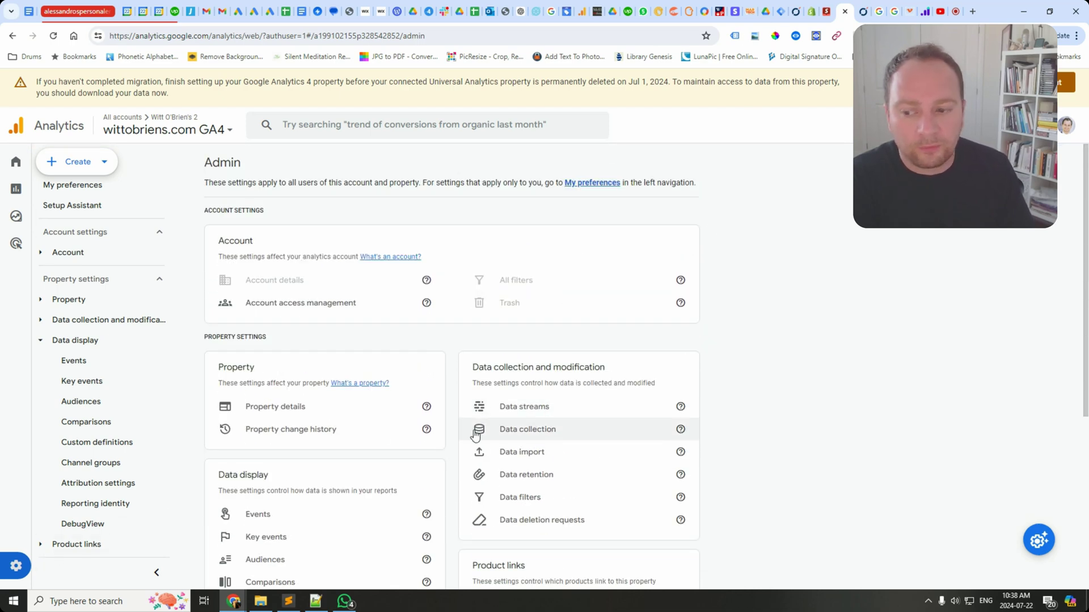
{"action": "left_click", "coordinate": [23, 164]}
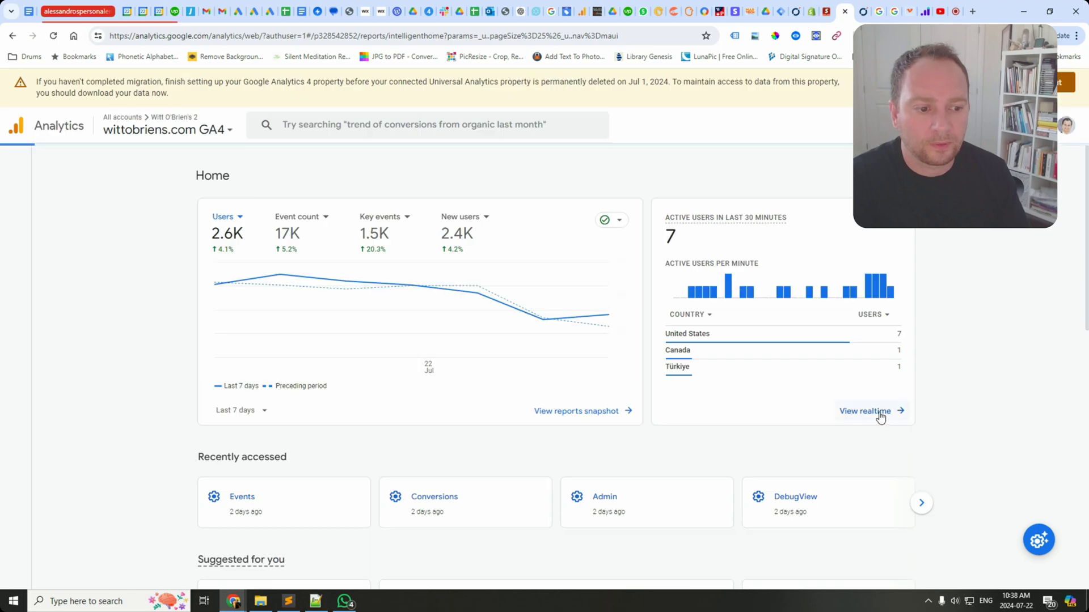
In Realtime, find timer_30_sec (8) and timer_1_min (3) in the event count card
{"action": "left_click", "coordinate": [868, 411]}
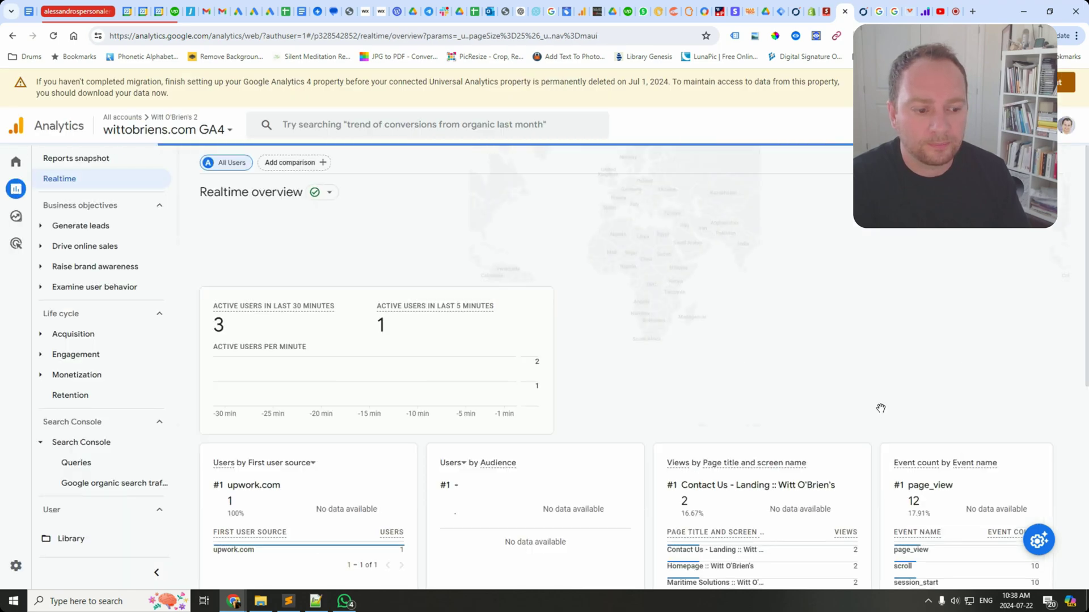
{"action": "scroll", "coordinate": [884, 411], "scroll_direction": "down", "scroll_amount": 3}
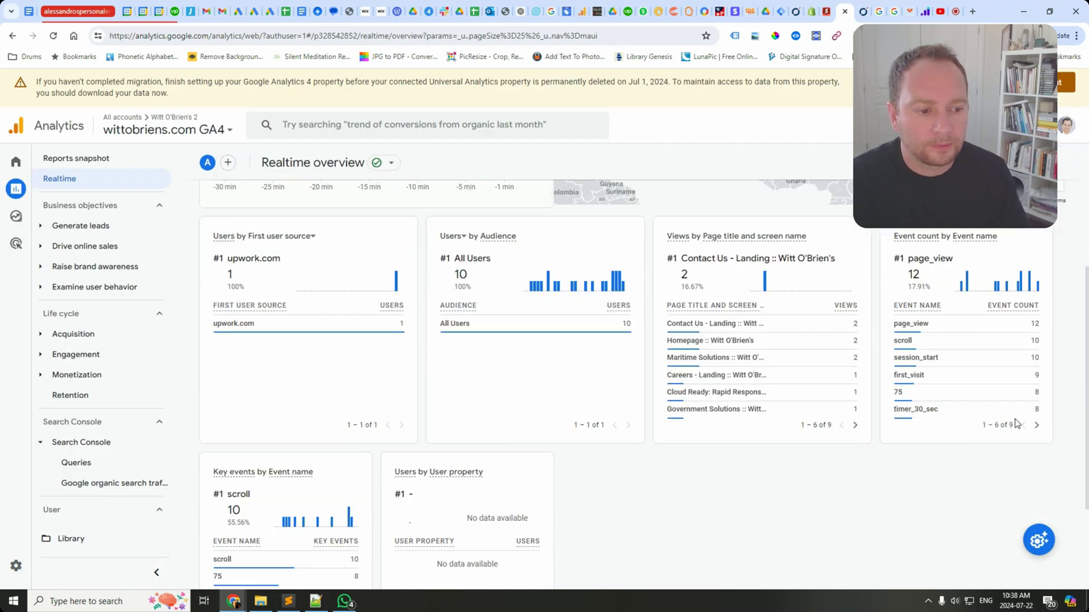
{"action": "left_click", "coordinate": [1036, 425]}
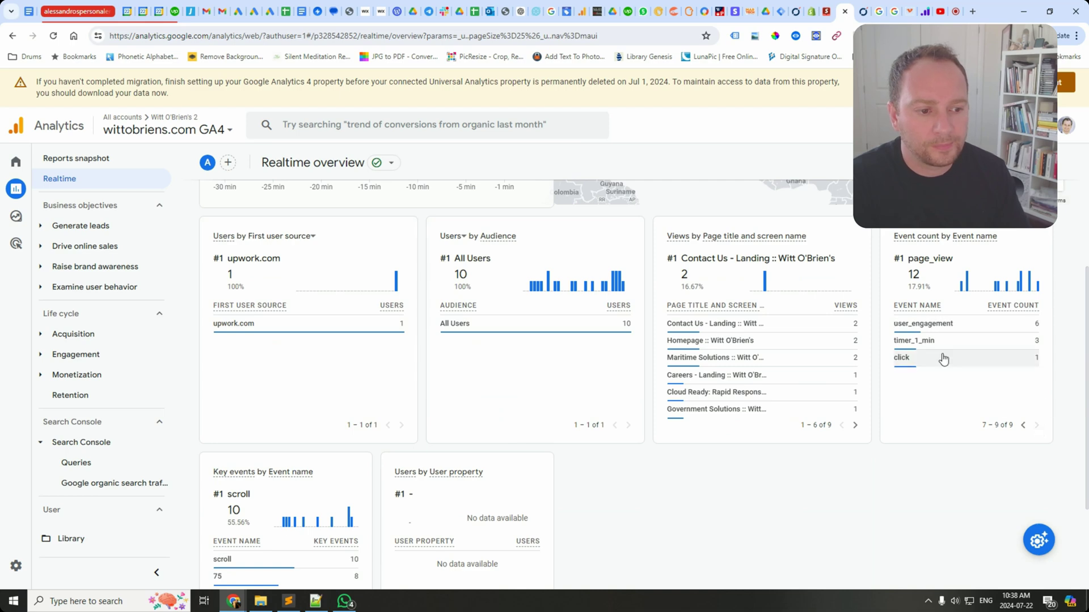
{"action": "mouse_move", "coordinate": [904, 343]}
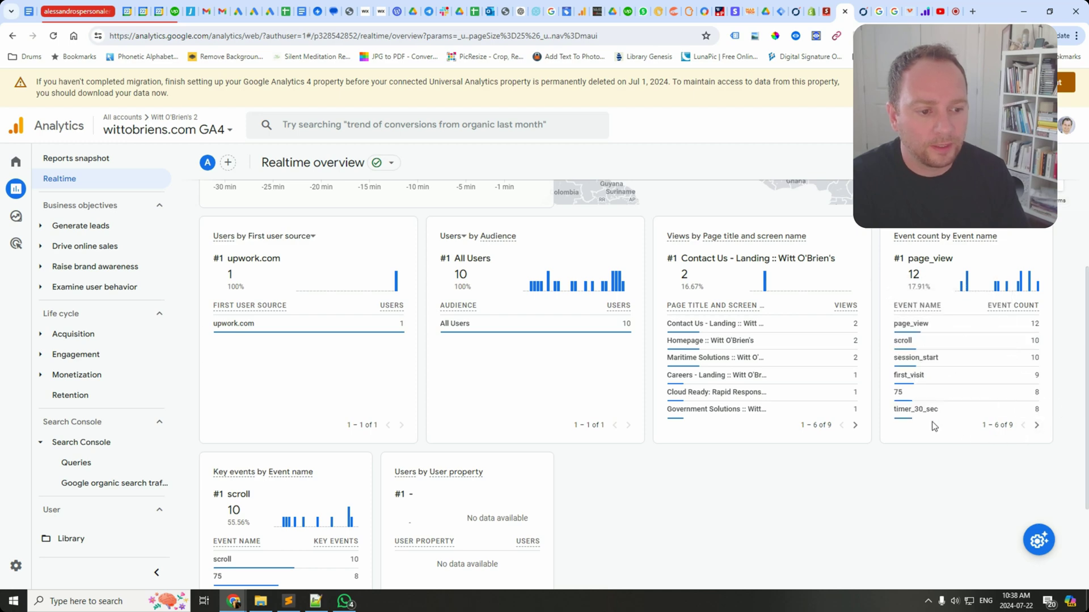
{"action": "mouse_move", "coordinate": [921, 408]}
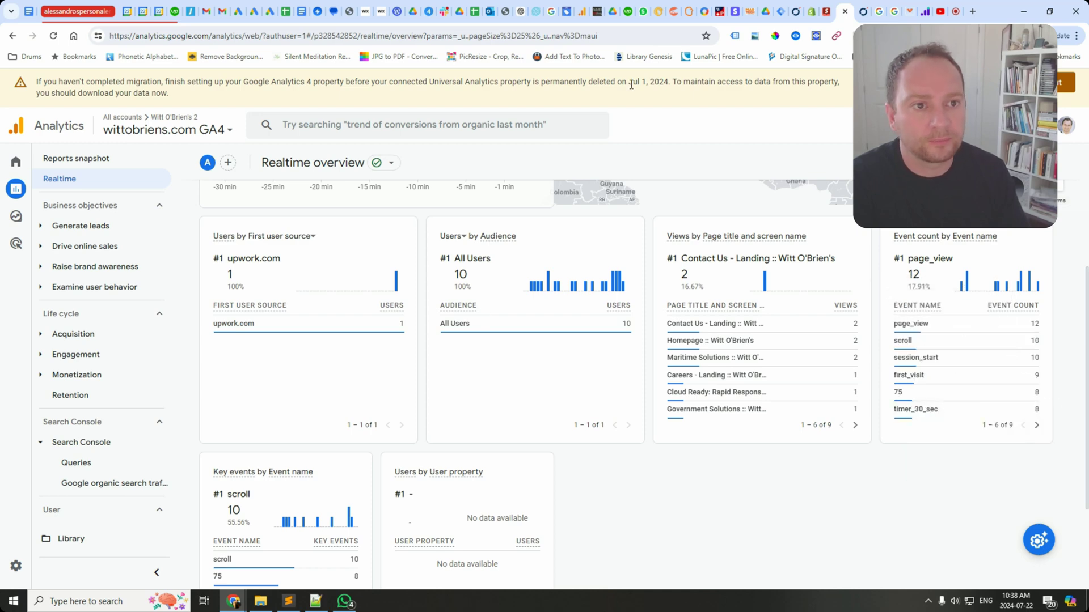
Start GTM Preview and connect Tag Assistant to wittobriens.com in debug mode
{"action": "left_click", "coordinate": [780, 12]}
{"action": "scroll", "coordinate": [938, 281], "scroll_direction": "up", "scroll_amount": 5}
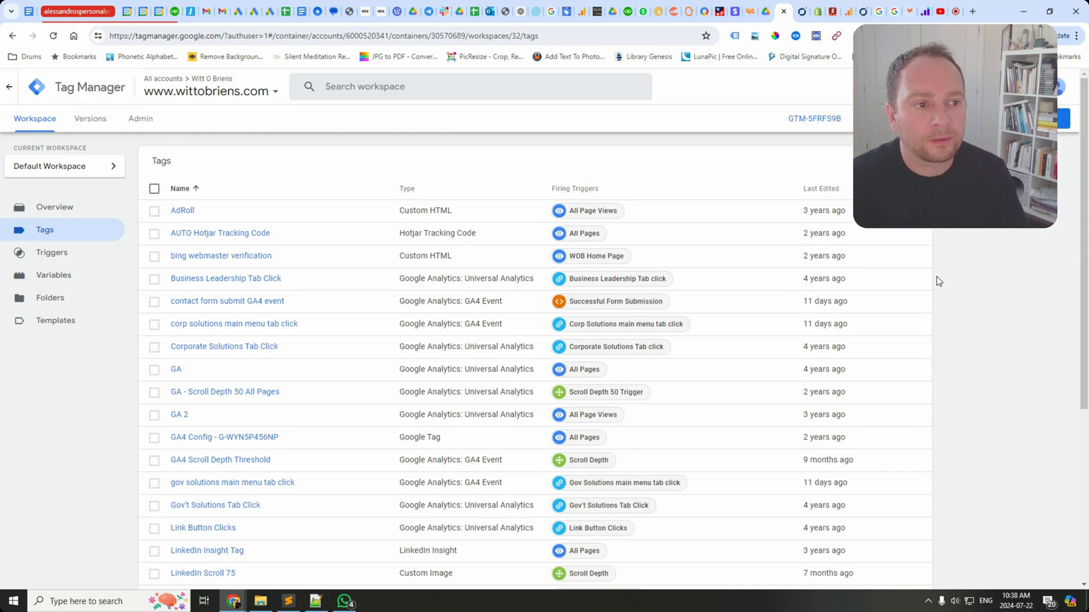
{"action": "left_click", "coordinate": [1063, 118]}
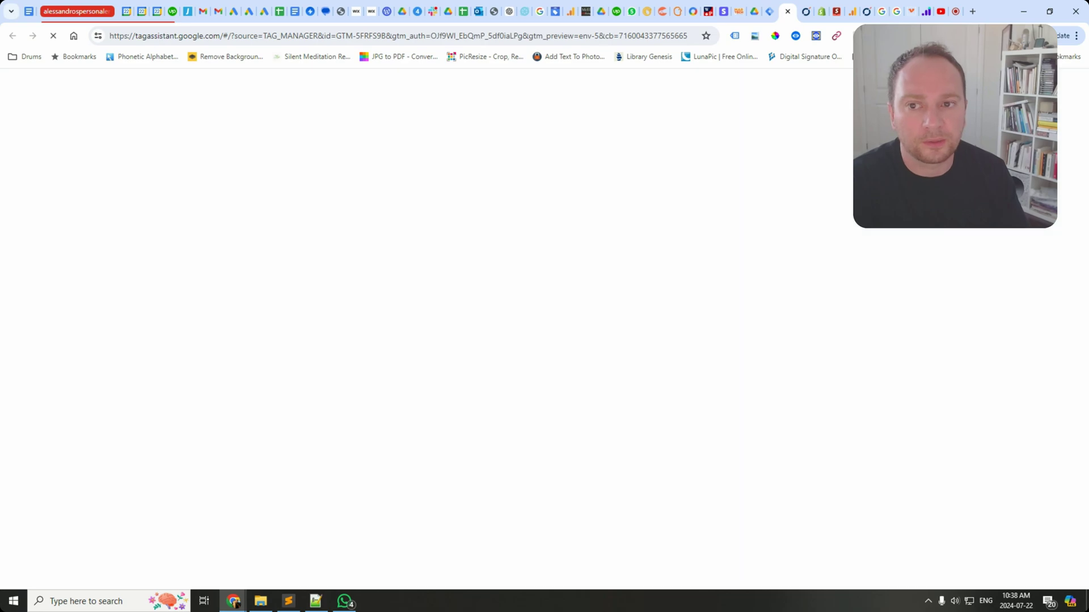
{"action": "left_click", "coordinate": [557, 345]}
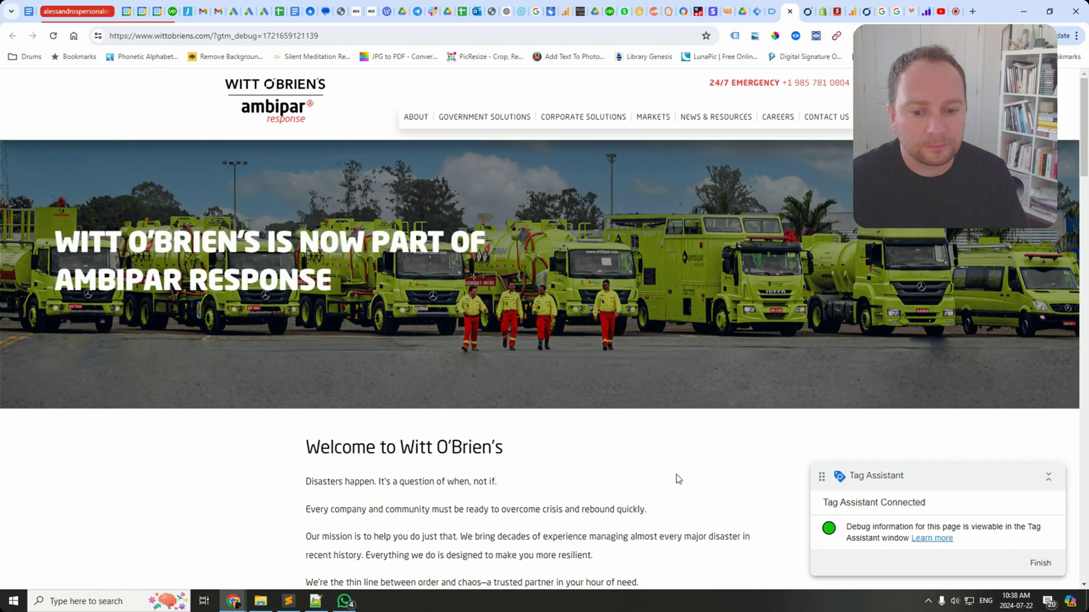
{"action": "scroll", "coordinate": [678, 479], "scroll_direction": "down", "scroll_amount": 5}
{"action": "scroll", "coordinate": [681, 476], "scroll_direction": "up", "scroll_amount": 4}
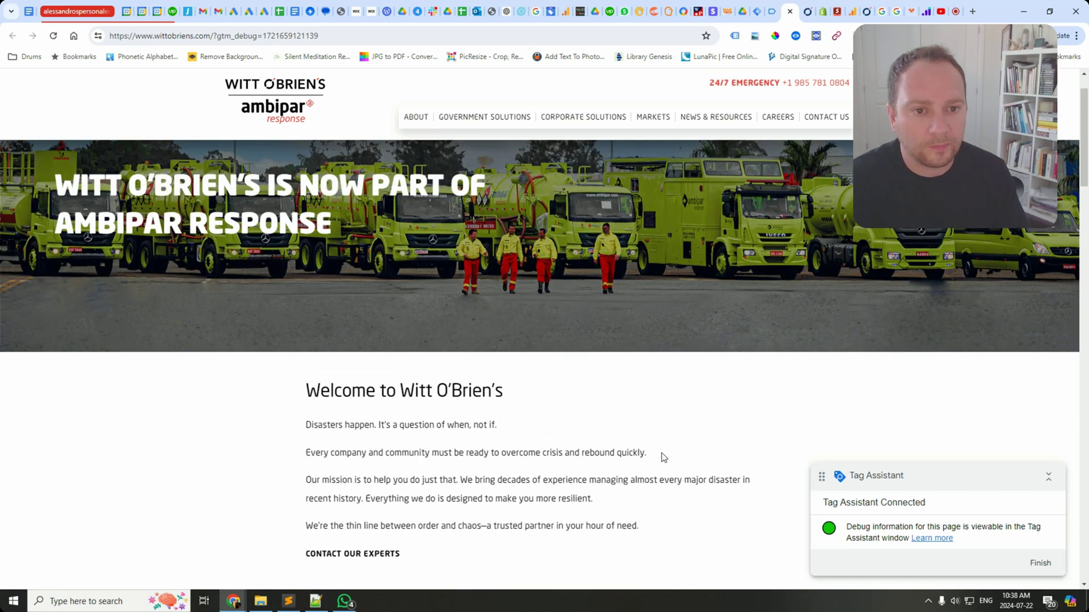
Dismiss the connection notice and inspect the DOM Ready, Container Loaded, Window Loaded and nextroll events
{"action": "left_click", "coordinate": [764, 13]}
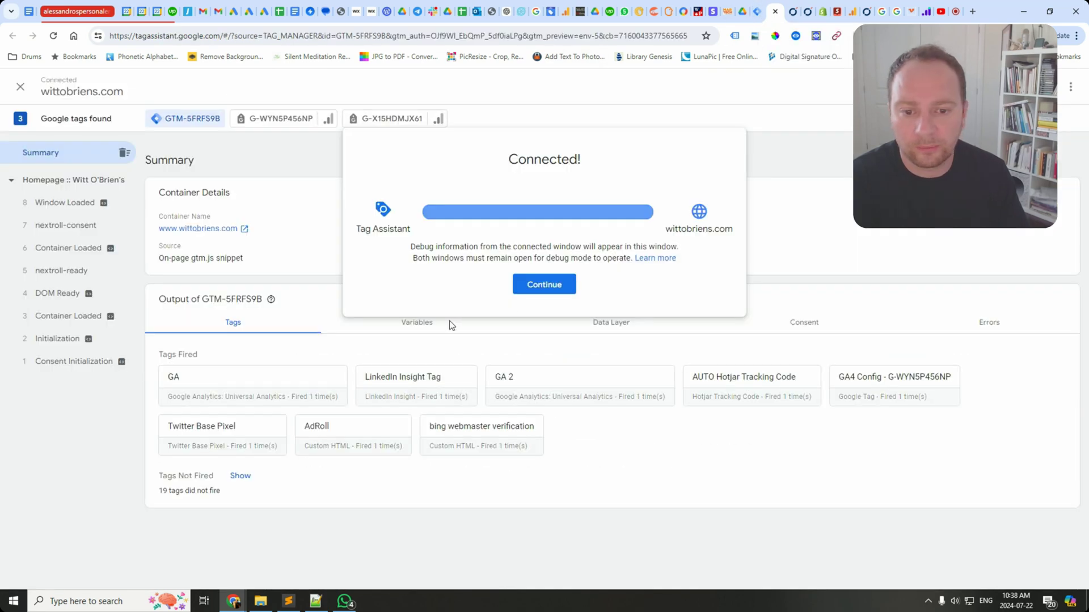
{"action": "left_click", "coordinate": [534, 282]}
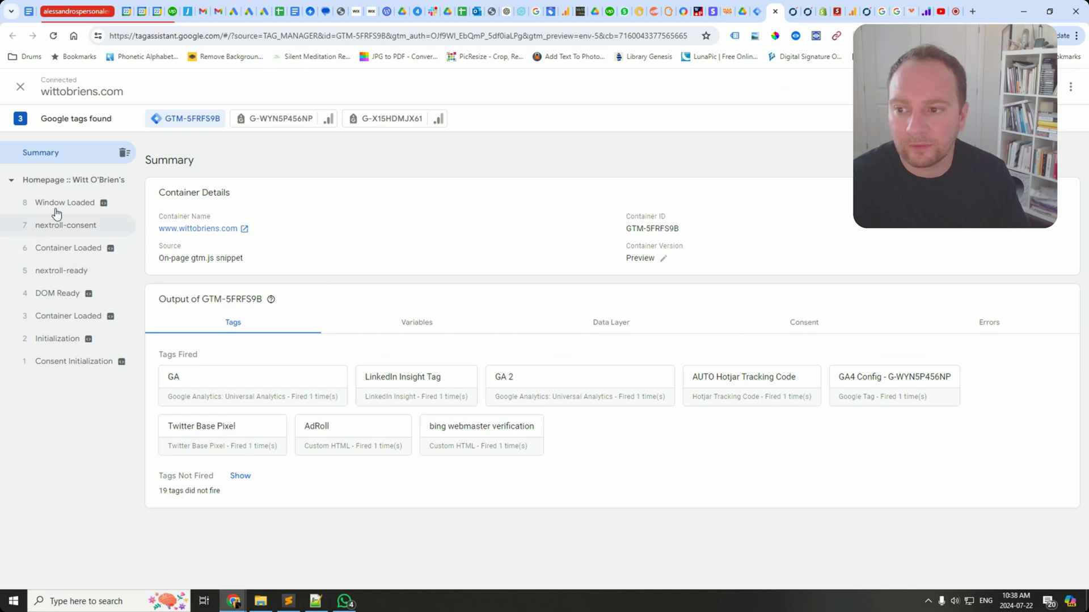
{"action": "mouse_move", "coordinate": [147, 237]}
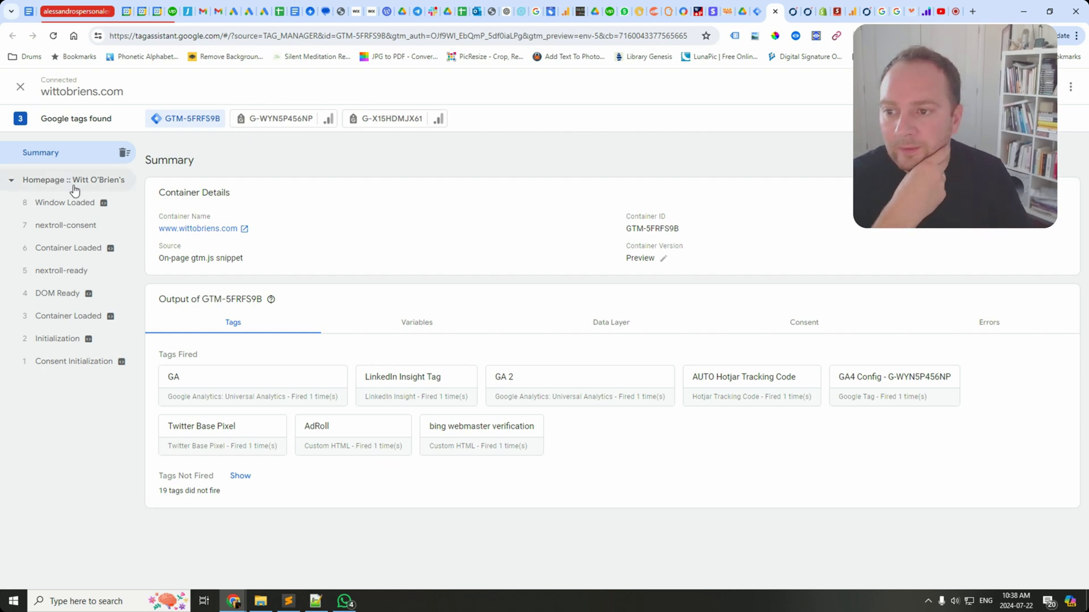
{"action": "left_click", "coordinate": [65, 294]}
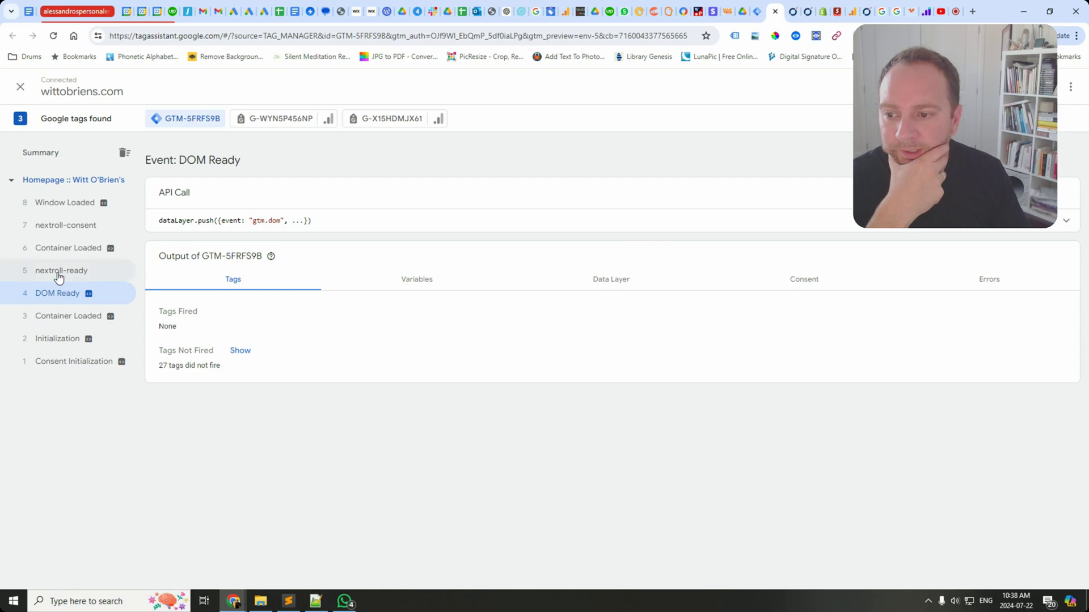
{"action": "left_click", "coordinate": [65, 271]}
{"action": "left_click", "coordinate": [69, 248]}
{"action": "left_click", "coordinate": [72, 226]}
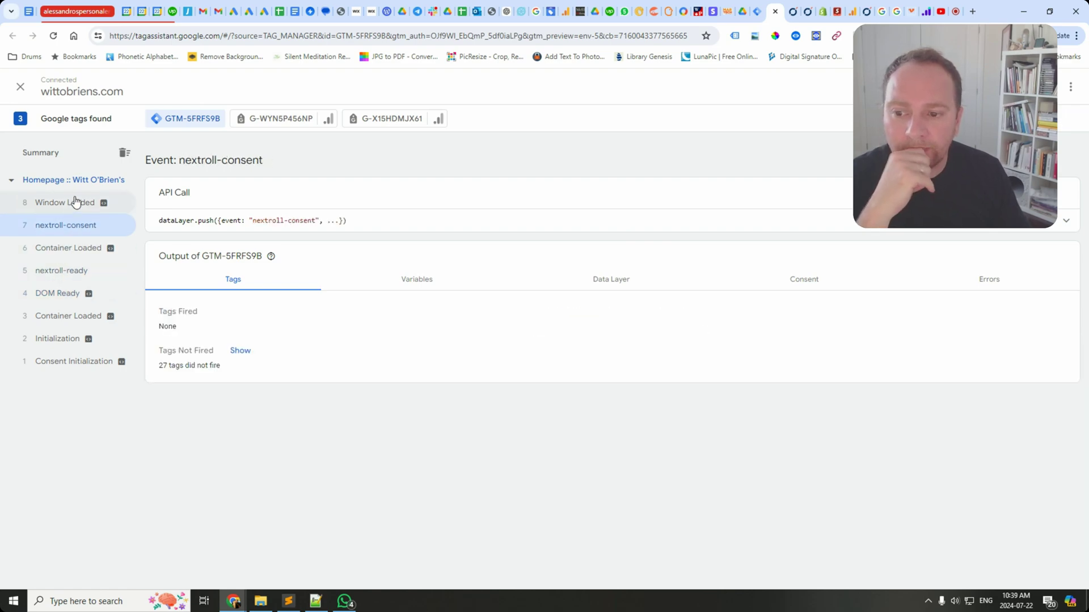
{"action": "left_click", "coordinate": [73, 203]}
{"action": "left_click", "coordinate": [73, 157]}
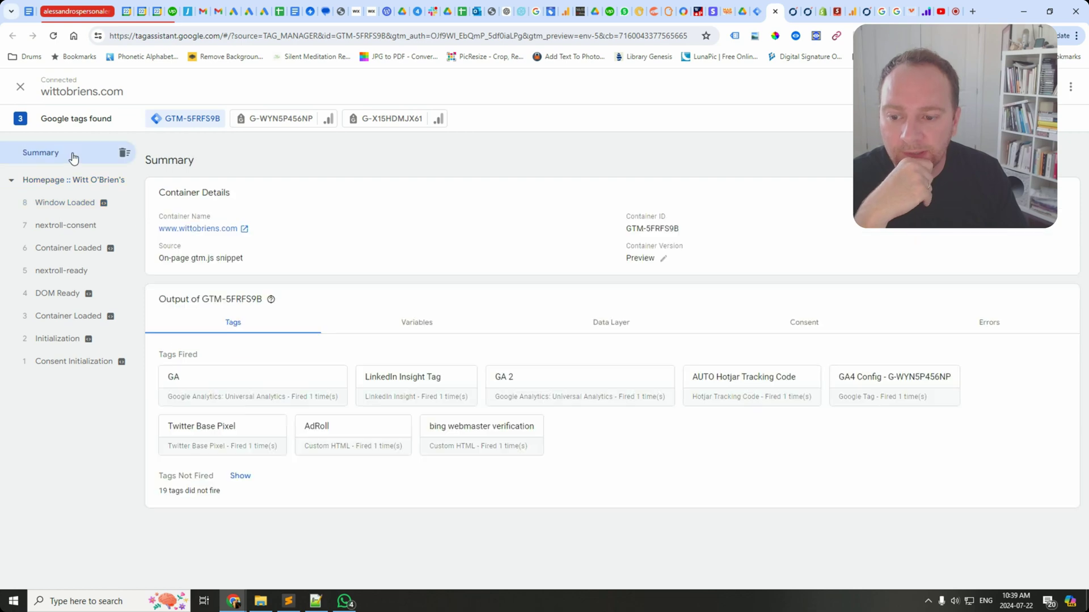
Confirm the Timer event fired the timer - 30 seconds tag, then recheck Realtime's timer_30_sec count
{"action": "left_click", "coordinate": [238, 476]}
{"action": "scroll", "coordinate": [224, 482], "scroll_direction": "down", "scroll_amount": 2}
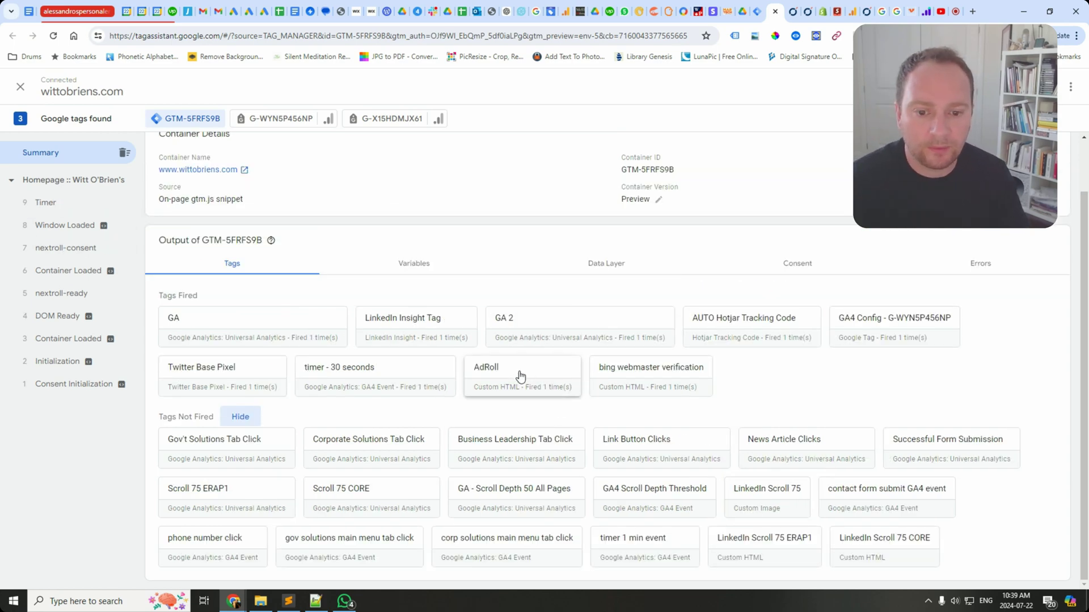
{"action": "left_click", "coordinate": [59, 209]}
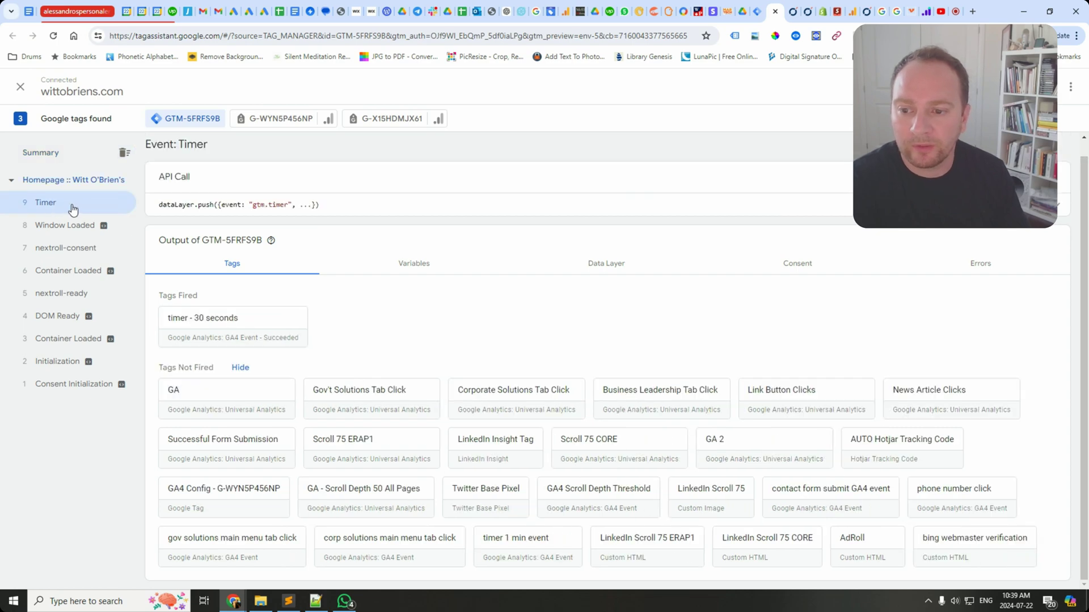
{"action": "left_click", "coordinate": [231, 328]}
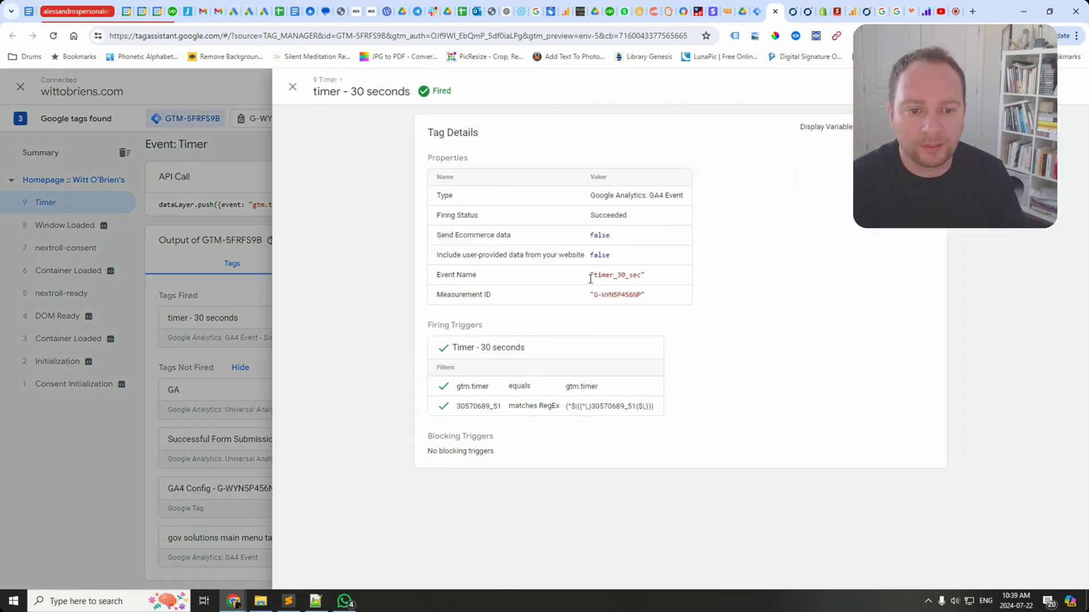
{"action": "left_click", "coordinate": [866, 16]}
{"action": "mouse_move", "coordinate": [953, 422]}
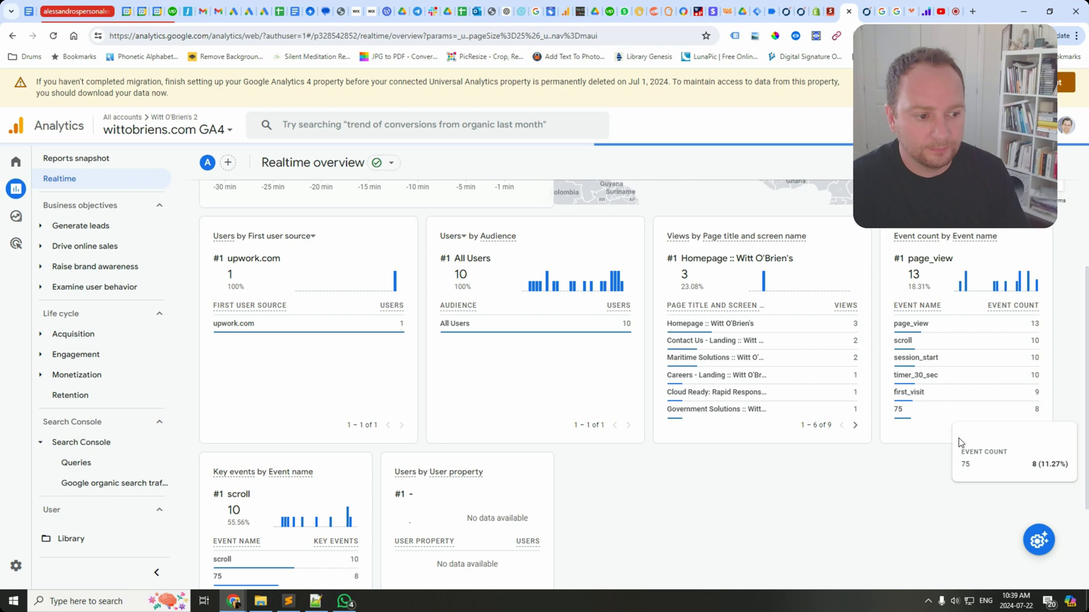
Drill into timer_30_sec in Realtime to see its parameters, each at 10 events
{"action": "left_click", "coordinate": [927, 377]}
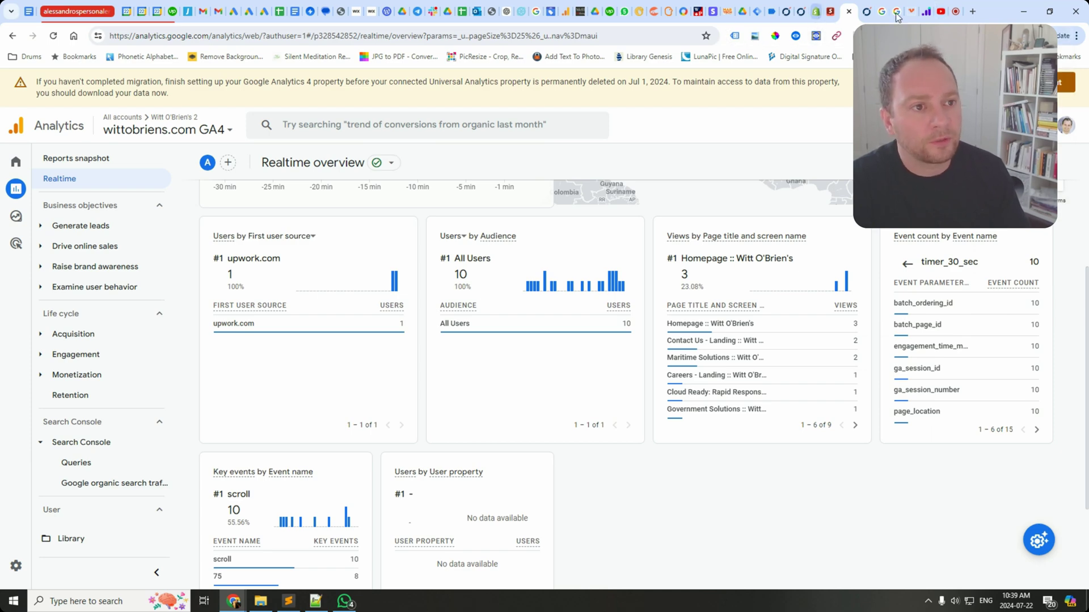
Scroll the GTM Tags list down to the timer - 30 seconds and timer 1 min tags and back up
{"action": "left_click", "coordinate": [802, 13]}
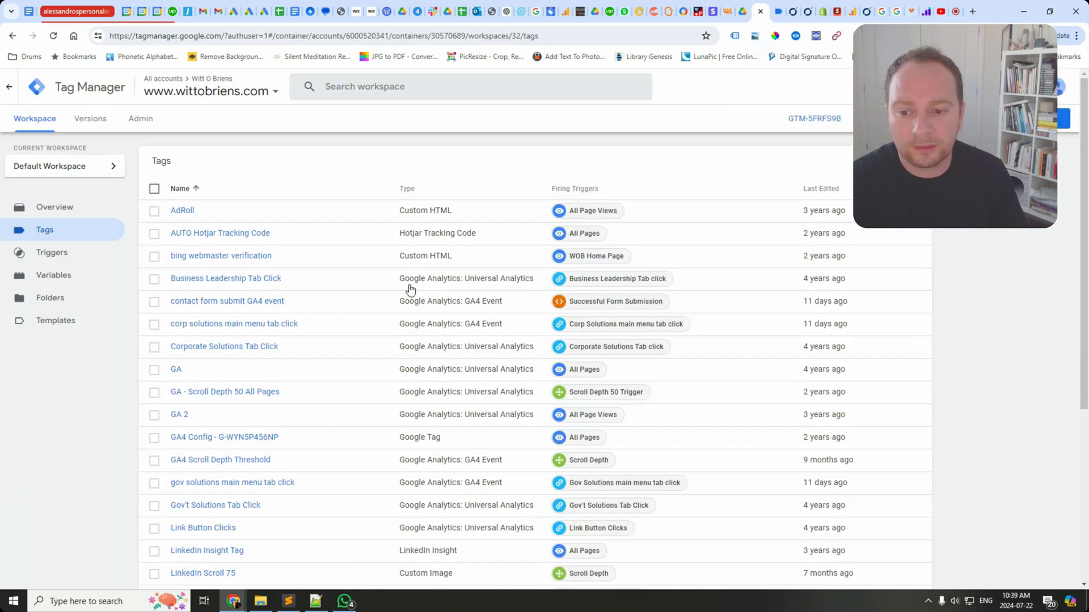
{"action": "scroll", "coordinate": [406, 286], "scroll_direction": "down", "scroll_amount": 5}
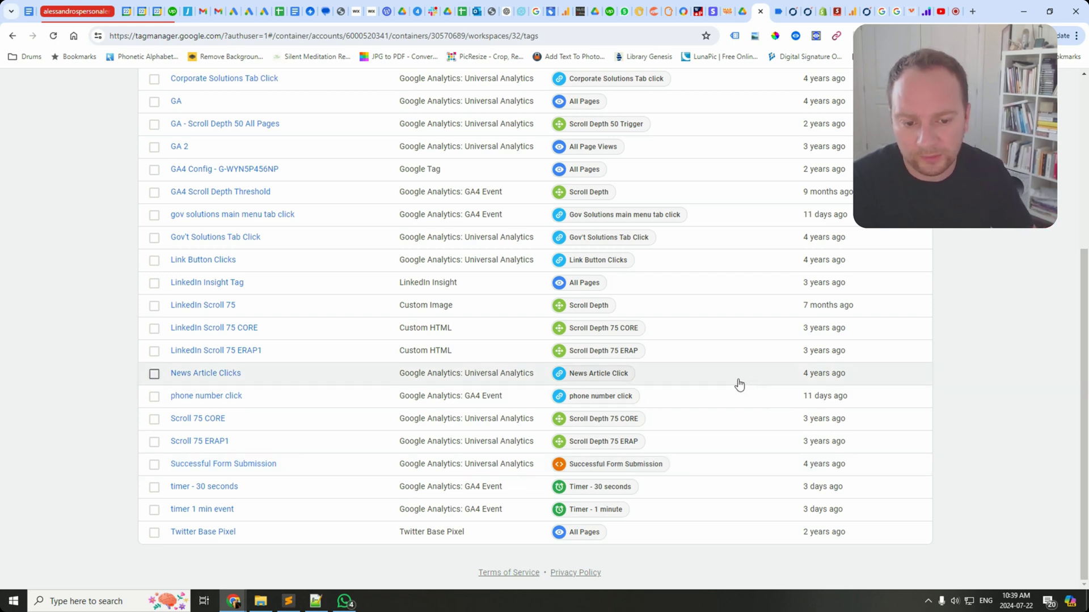
{"action": "scroll", "coordinate": [729, 360], "scroll_direction": "up", "scroll_amount": 5}
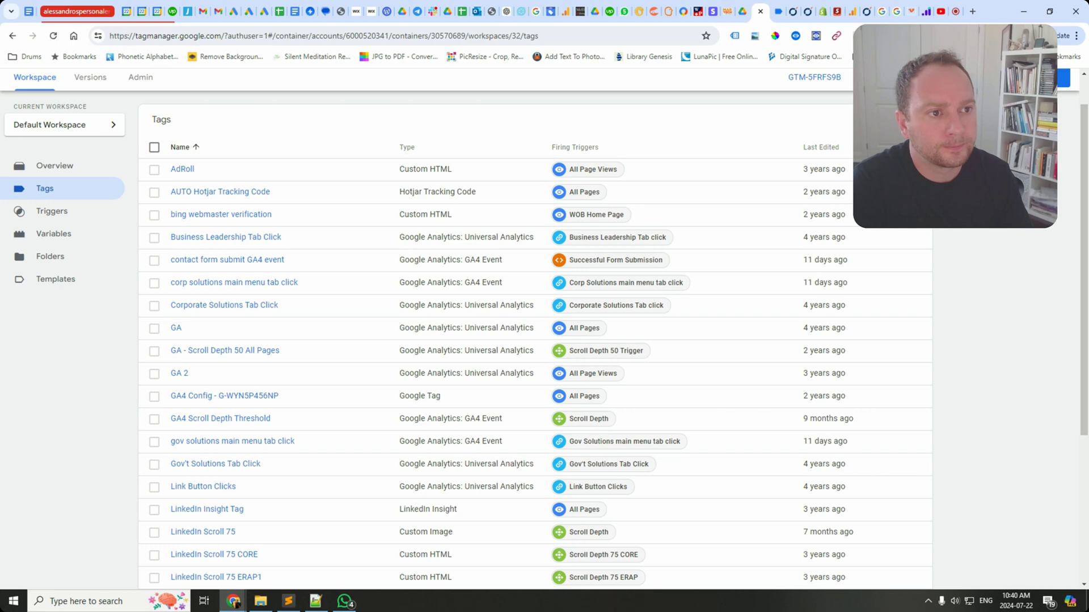
{"action": "scroll", "coordinate": [544, 329], "scroll_direction": "up", "scroll_amount": 1}
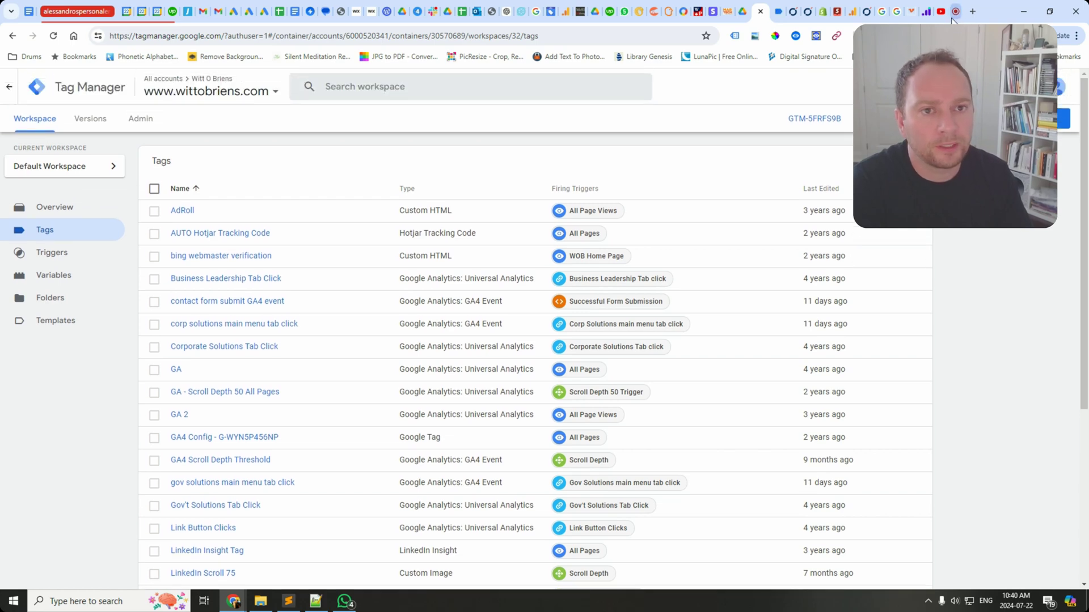